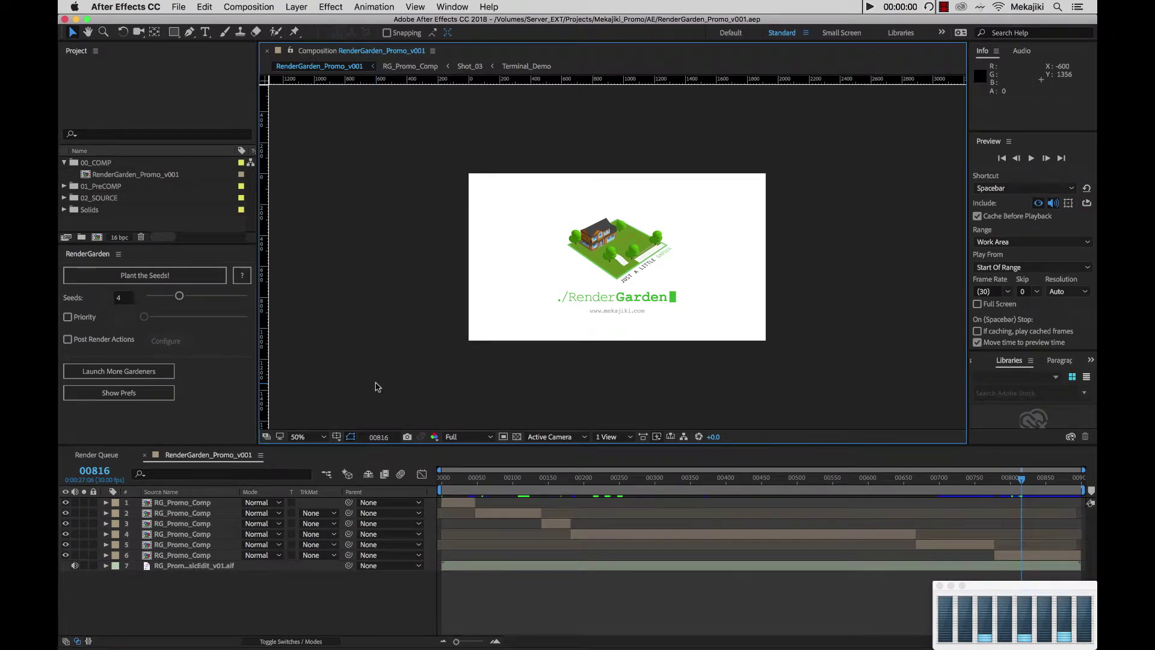
# - Try docking RenderGarden beside the viewer and timeline, then return it under the Project panel
pyautogui.click(231, 402)
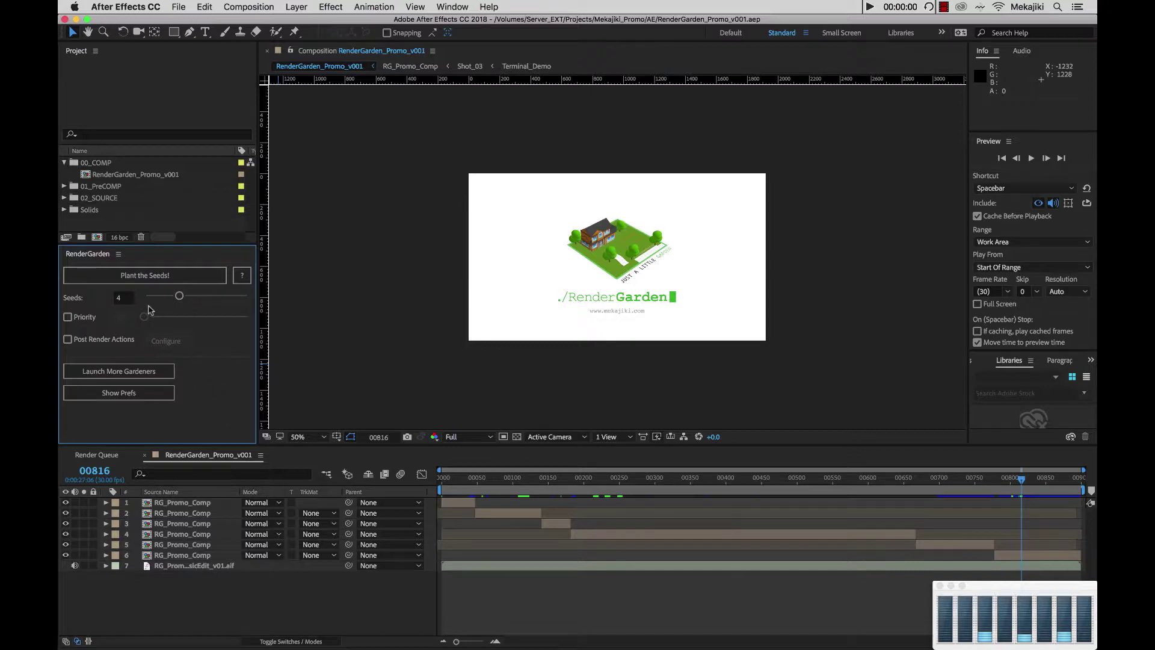
pyautogui.moveTo(91, 253); pyautogui.dragTo(287, 312)
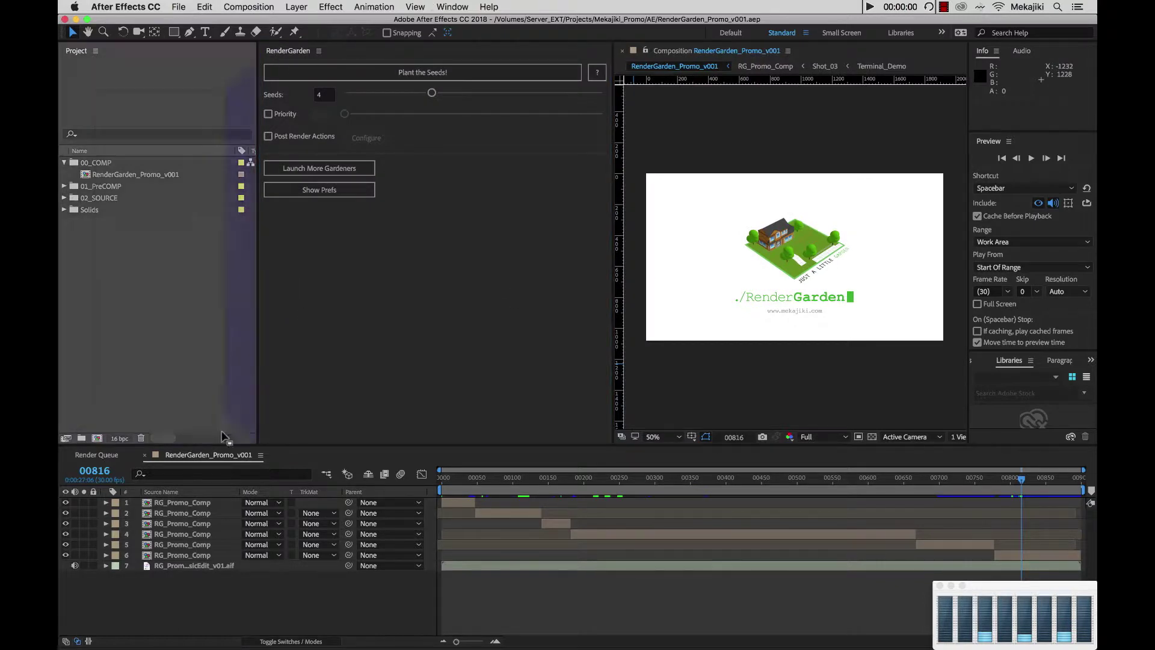
pyautogui.moveTo(211, 455); pyautogui.dragTo(79, 507)
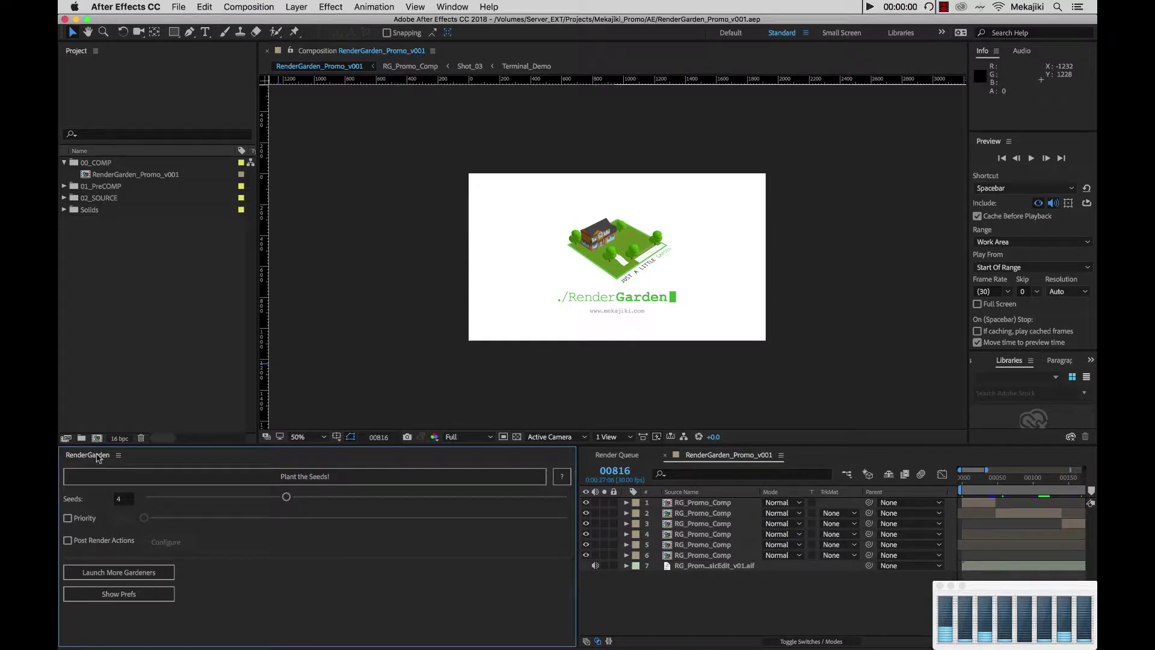
pyautogui.moveTo(98, 457); pyautogui.dragTo(129, 439)
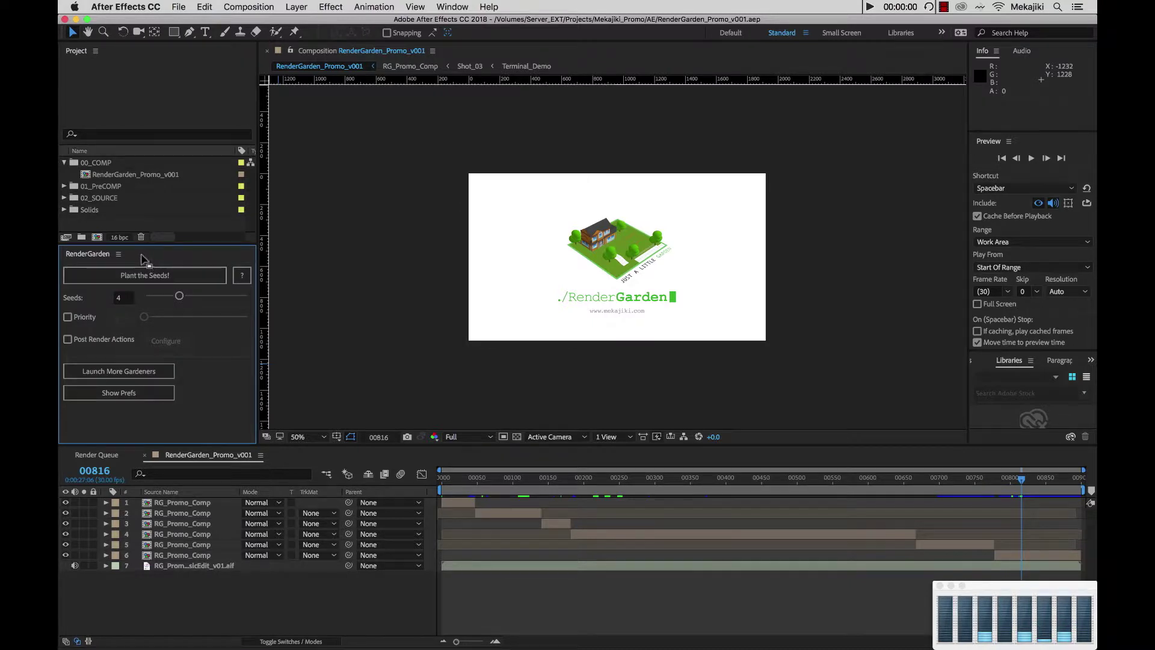
# - Toggle RenderGarden maximized and back, then queue RenderGarden_Promo_v001 in the Render Queue
pyautogui.press('`')
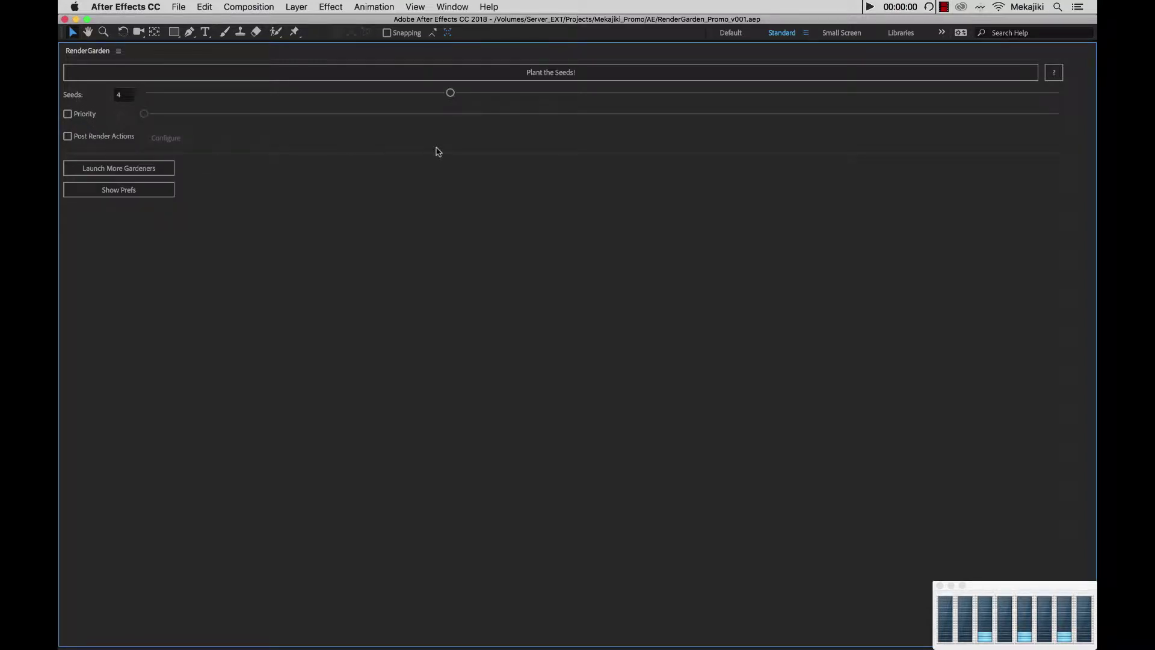
pyautogui.press('`')
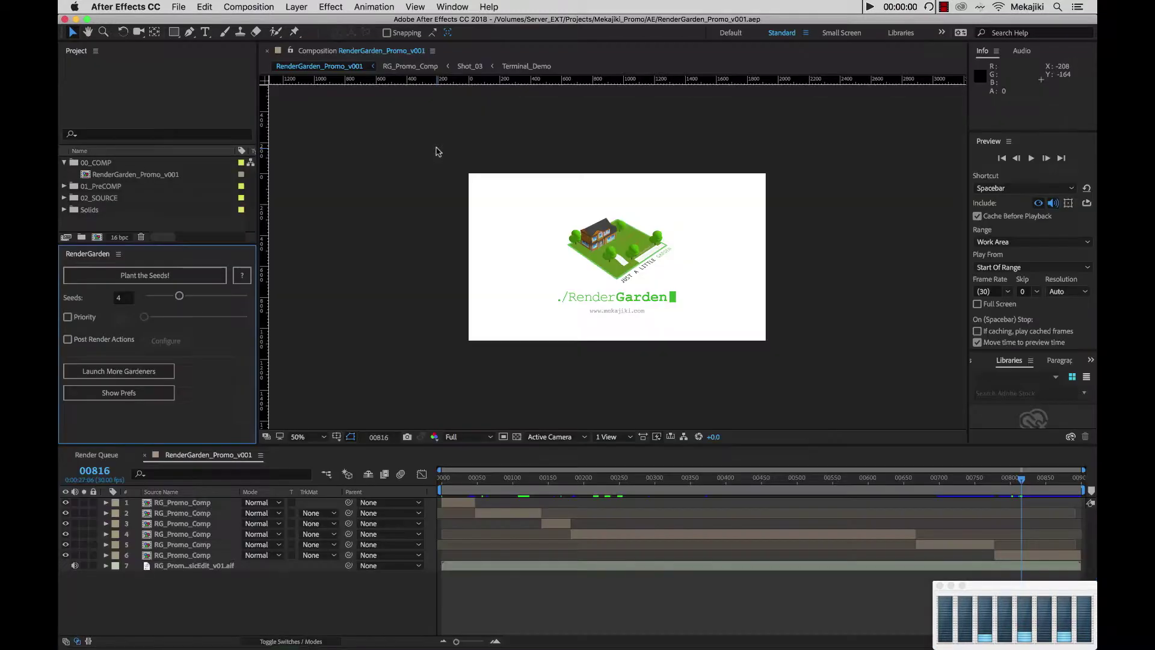
pyautogui.click(238, 459)
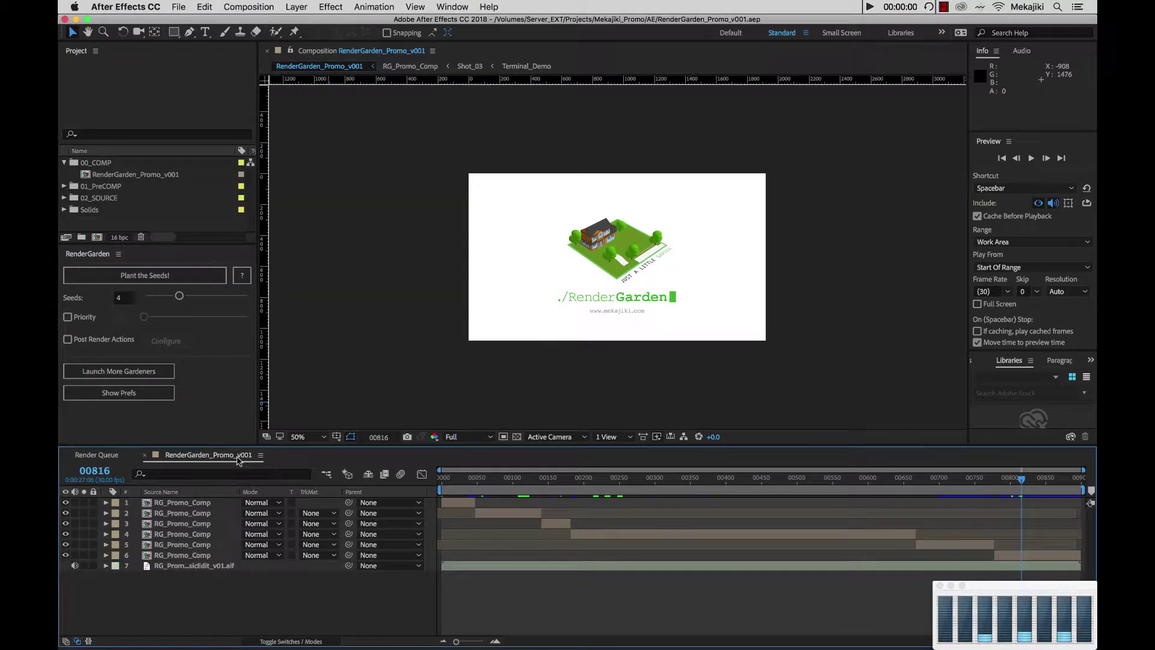
pyautogui.press('super+m')
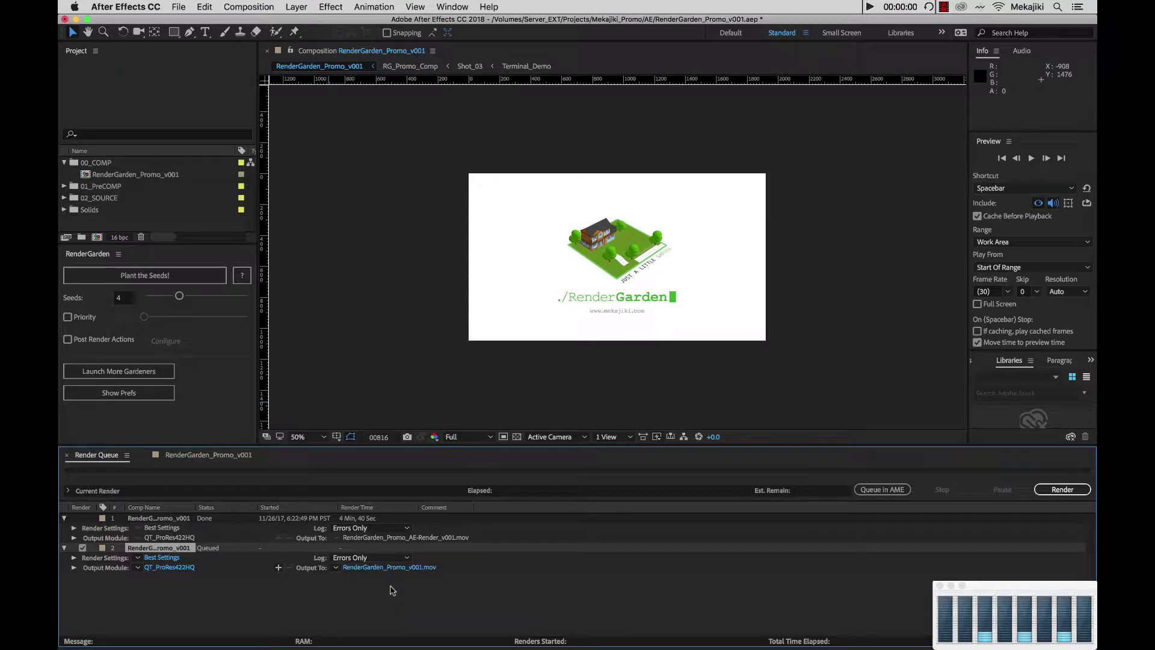
# - Maximize the RenderGarden panel, restore the layout, then maximize it again
pyautogui.click(216, 407)
pyautogui.press('`')
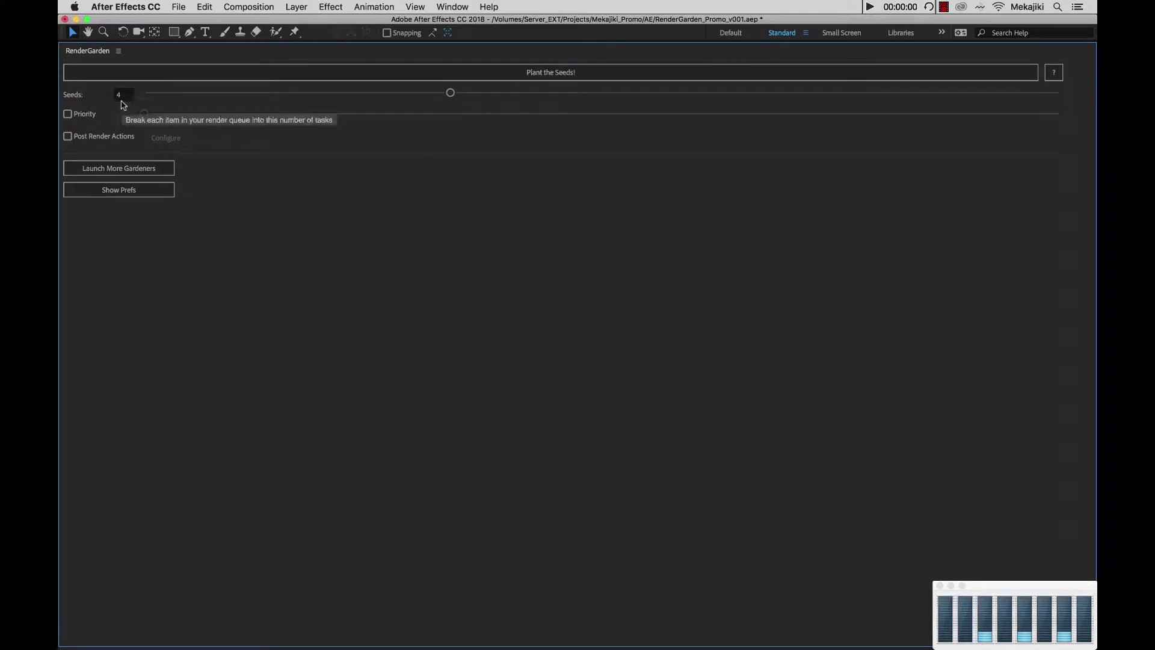
pyautogui.moveTo(124, 112)
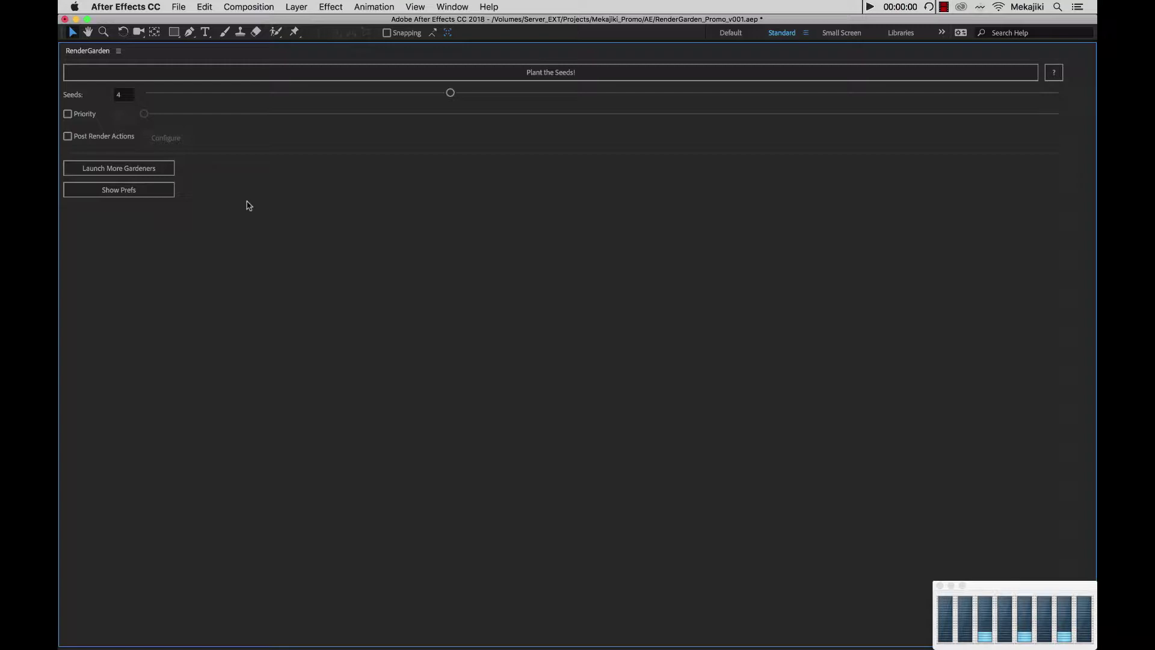
pyautogui.press('`')
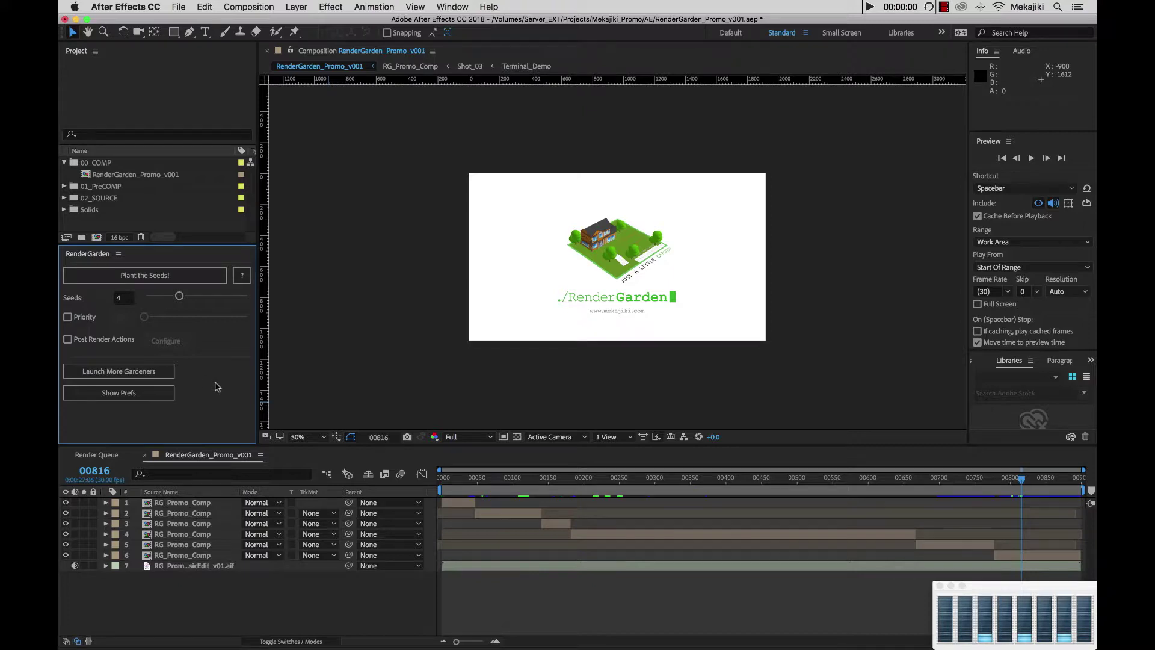
pyautogui.press('`')
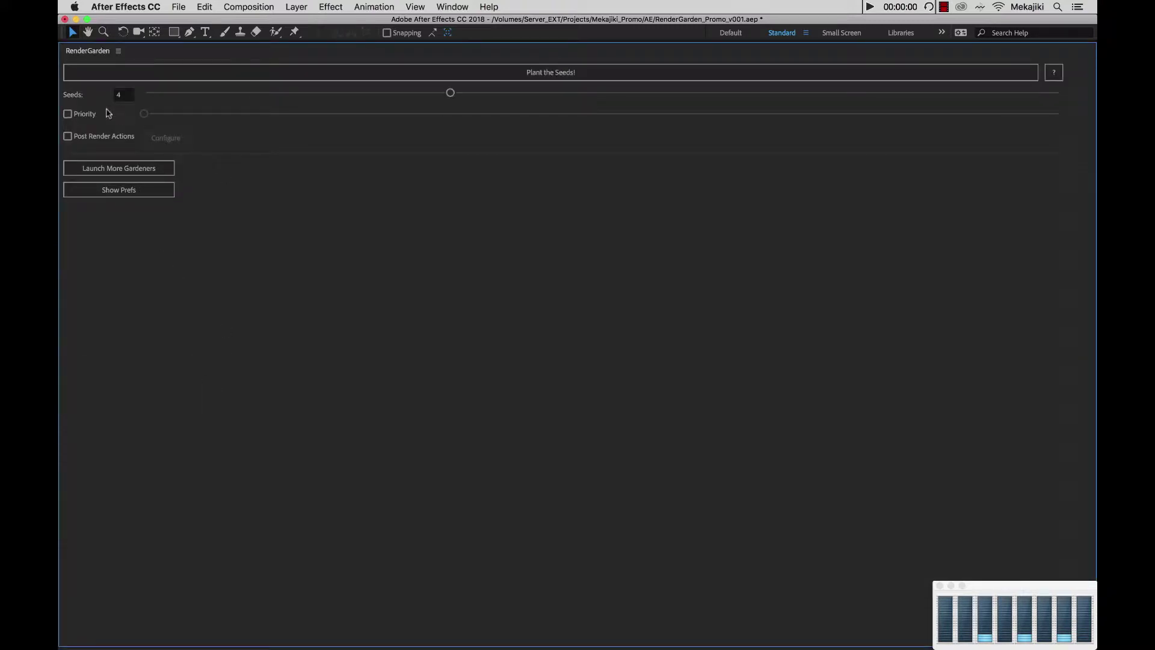
# - Turn on Priority, slide it to 1 and back to 5, then turn Priority off
pyautogui.click(79, 118)
pyautogui.moveTo(146, 114); pyautogui.dragTo(1095, 128)
pyautogui.moveTo(1059, 114); pyautogui.dragTo(140, 127)
pyautogui.click(68, 114)
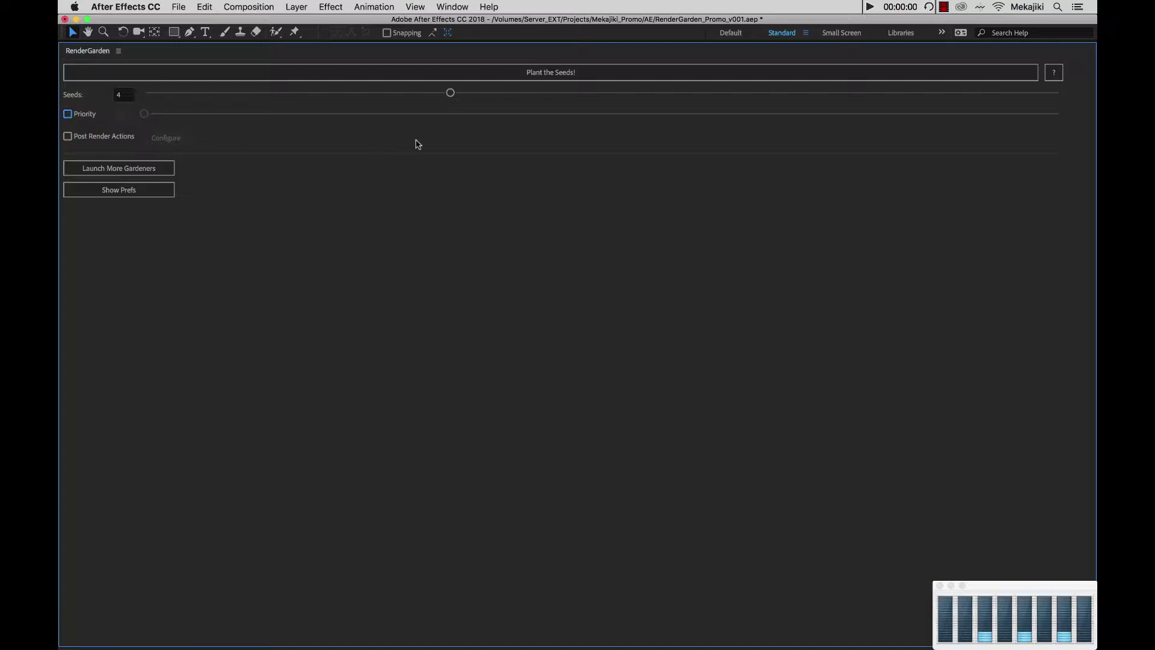
# - Enable Post Render Actions and add QuickTime ProRes 422 re-encoding alongside MP4
pyautogui.click(79, 142)
pyautogui.click(155, 147)
pyautogui.moveTo(578, 268); pyautogui.dragTo(519, 164)
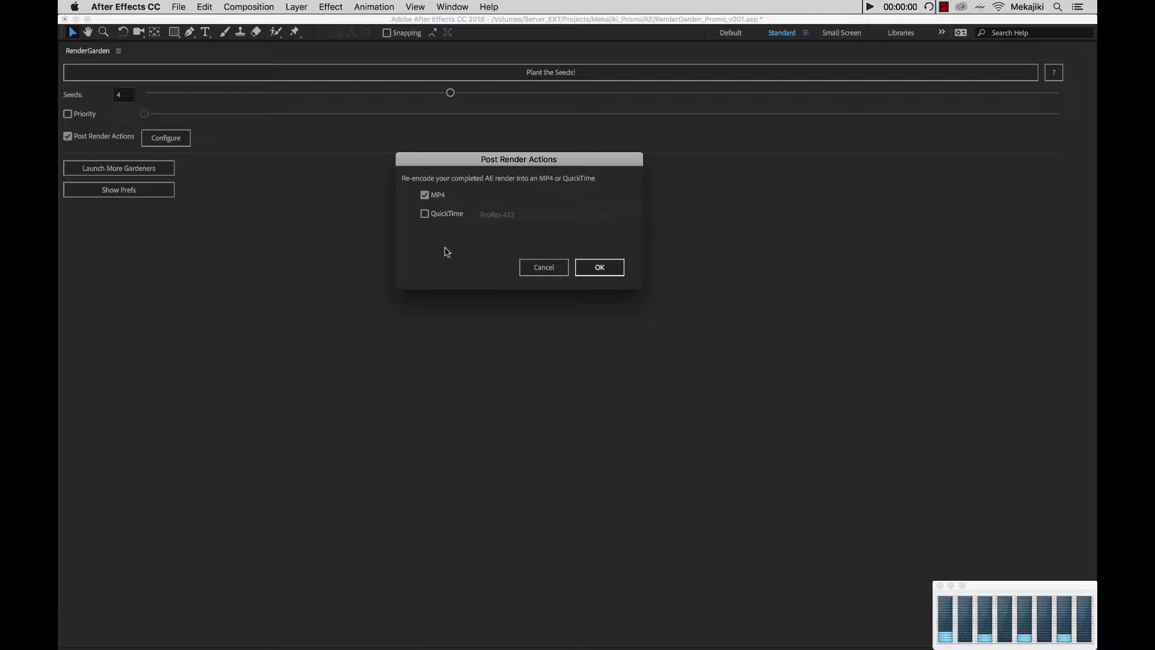
pyautogui.click(424, 214)
pyautogui.click(516, 226)
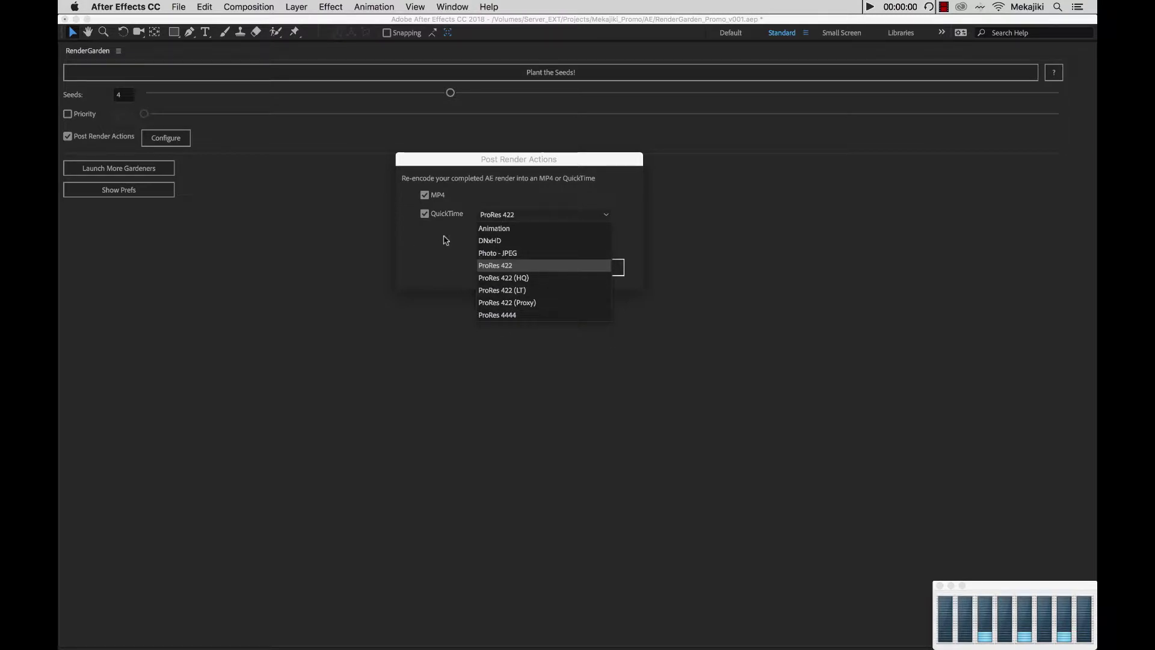
pyautogui.click(447, 241)
pyautogui.click(604, 268)
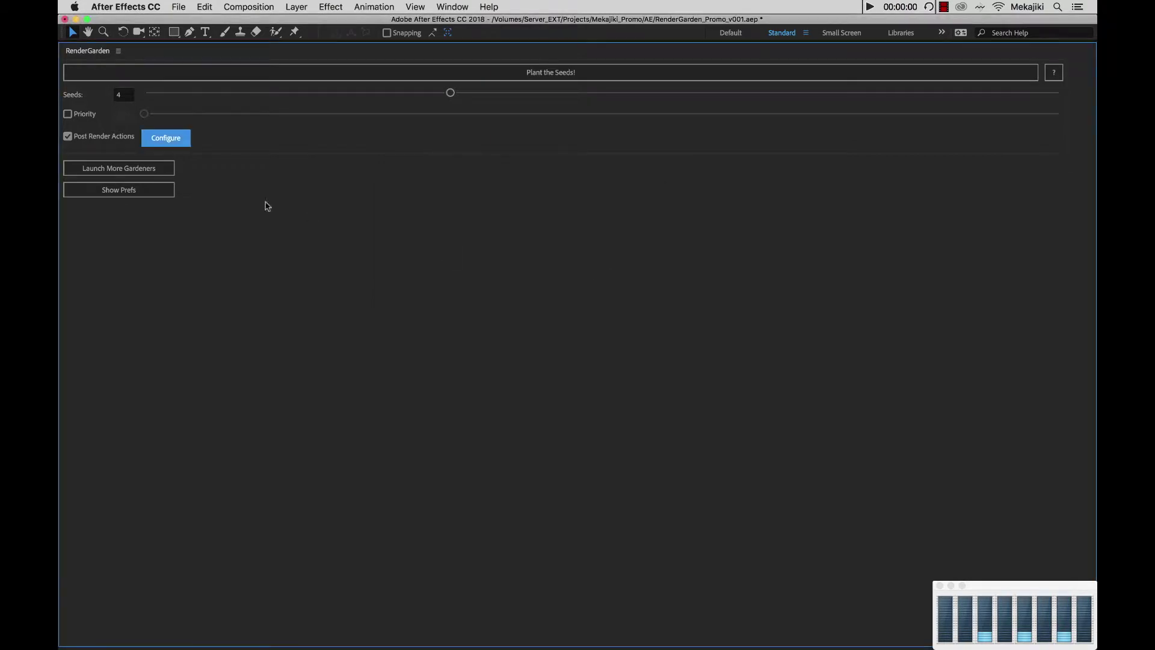
# - Open the Launch More Gardeners dialog, offering 2 additional Gardeners
pyautogui.click(138, 173)
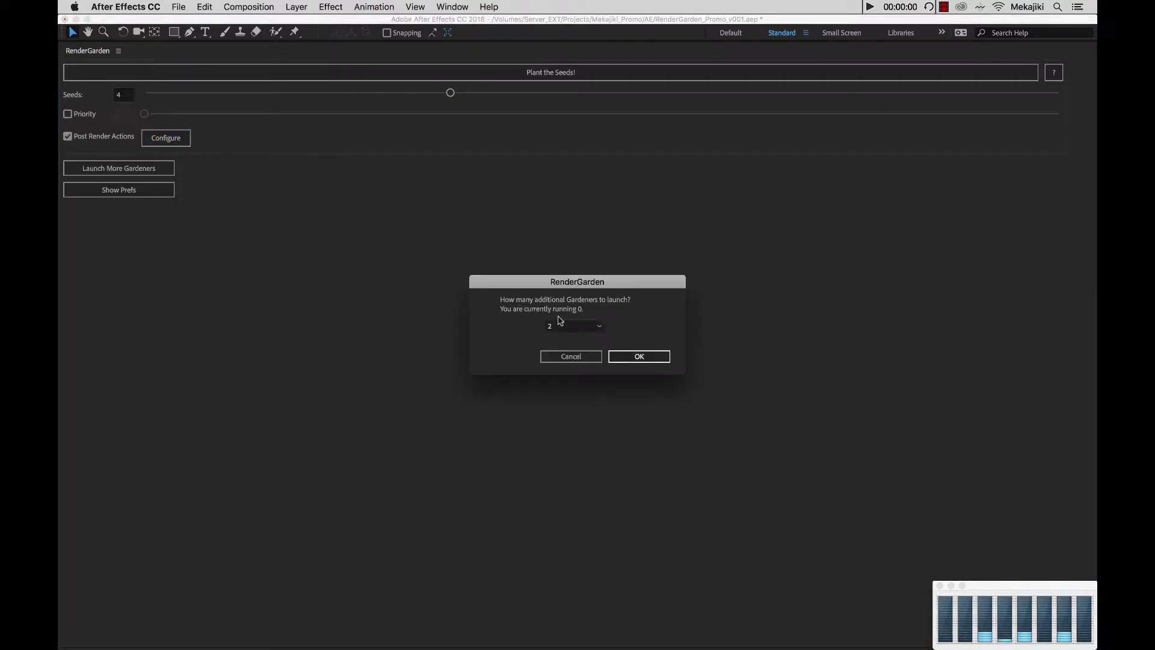
# - Launch 2 additional Gardeners and arrange their Terminal windows side by side
pyautogui.click(634, 357)
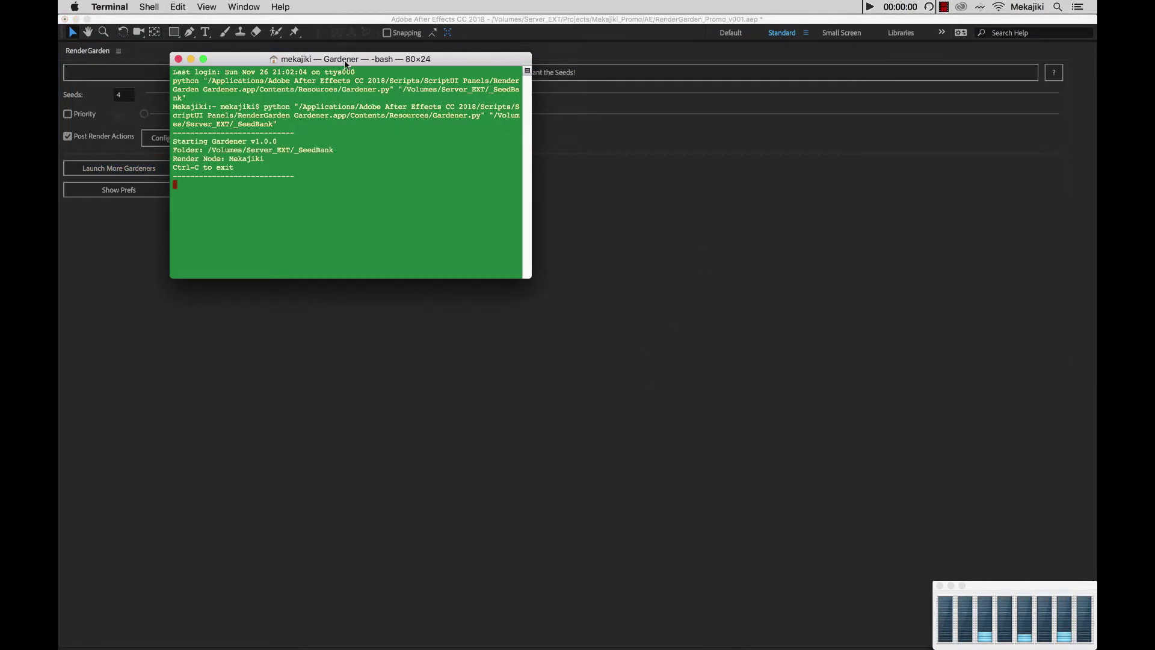
pyautogui.moveTo(355, 62); pyautogui.dragTo(714, 75)
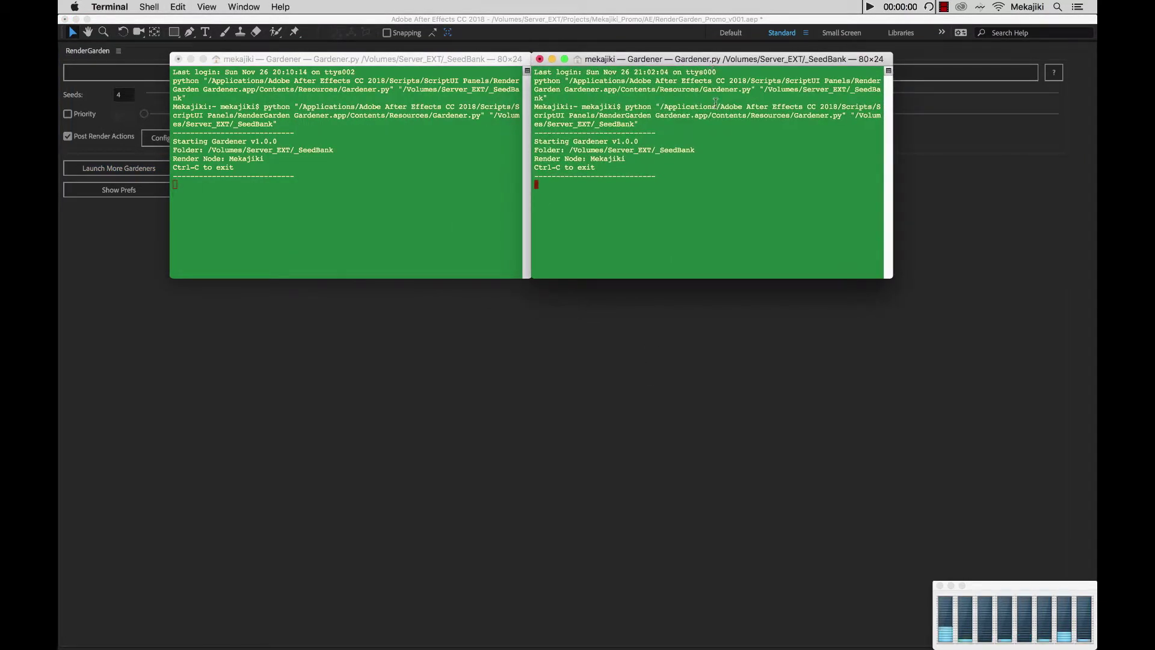
pyautogui.moveTo(761, 89); pyautogui.dragTo(545, 96)
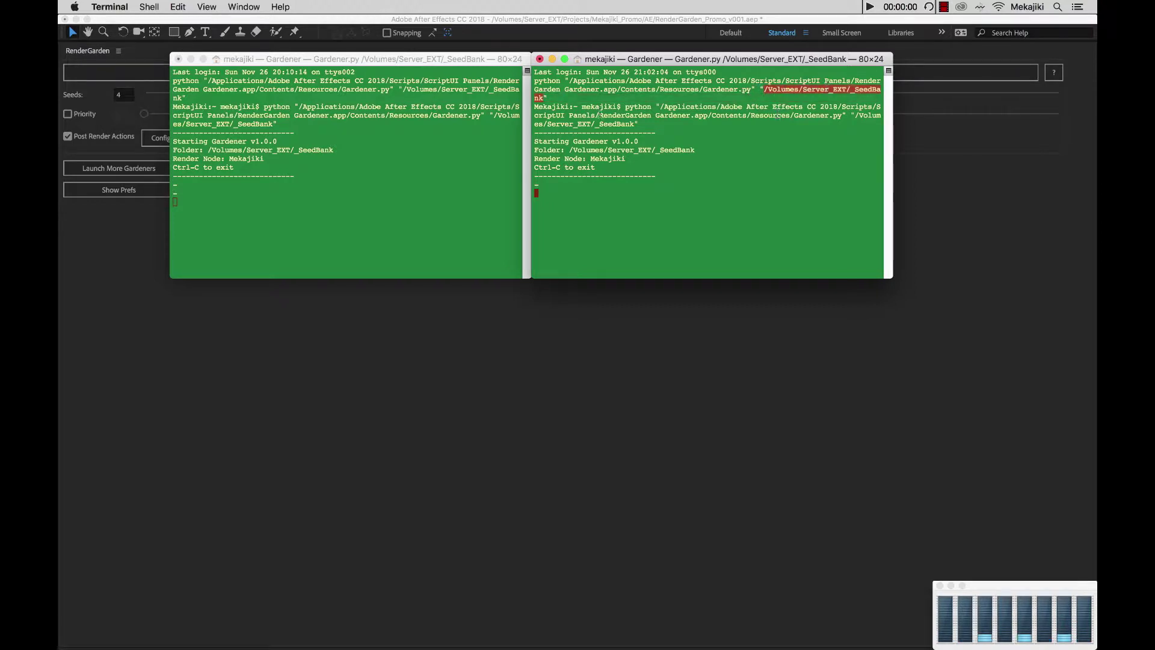
# - Stop both Gardeners with Ctrl+C, close their Terminal windows, and return to After Effects
pyautogui.click(252, 174)
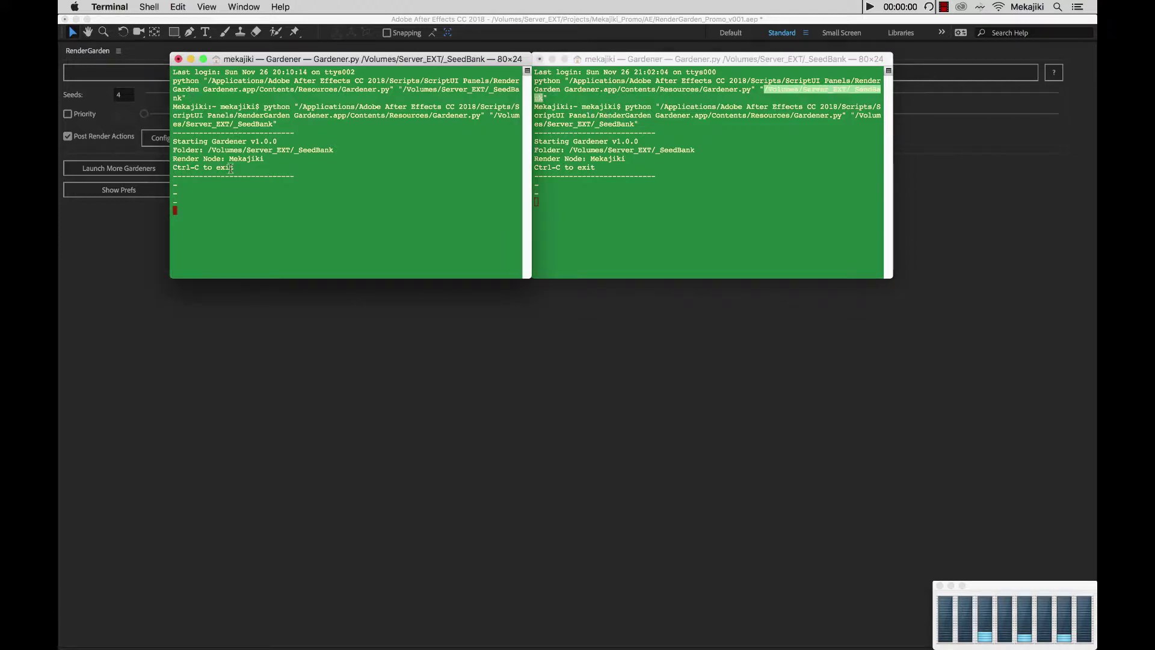
pyautogui.hotkey('ctrl', 'c')
pyautogui.click(745, 157)
pyautogui.hotkey('ctrl', 'c')
pyautogui.click(540, 59)
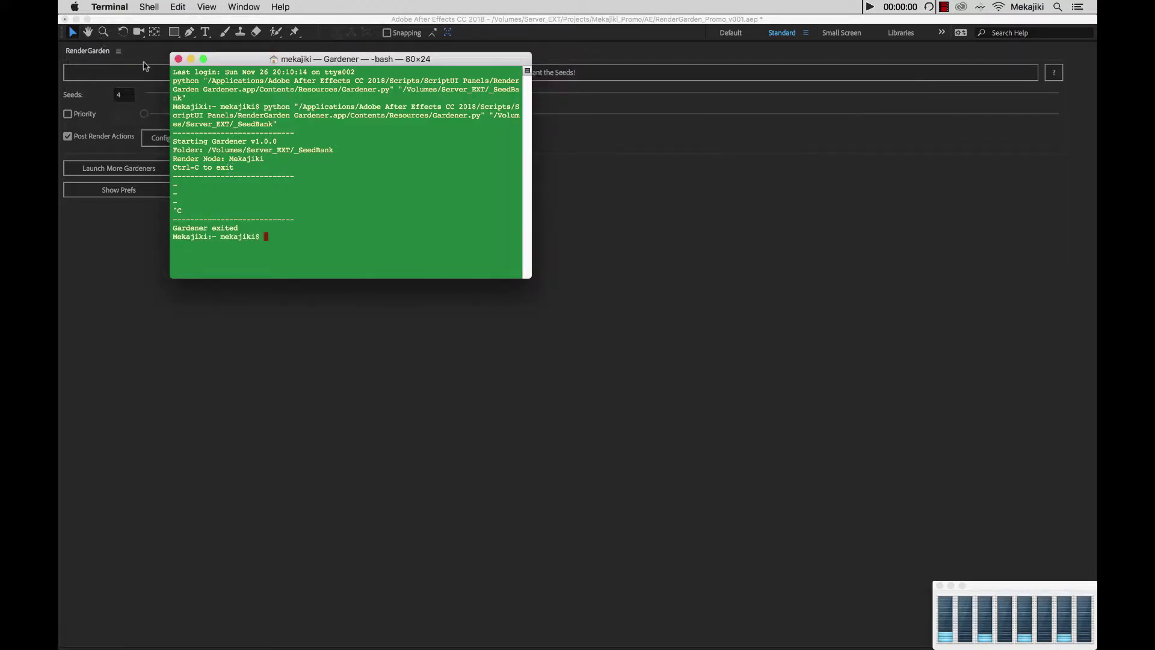
pyautogui.click(178, 58)
pyautogui.click(415, 277)
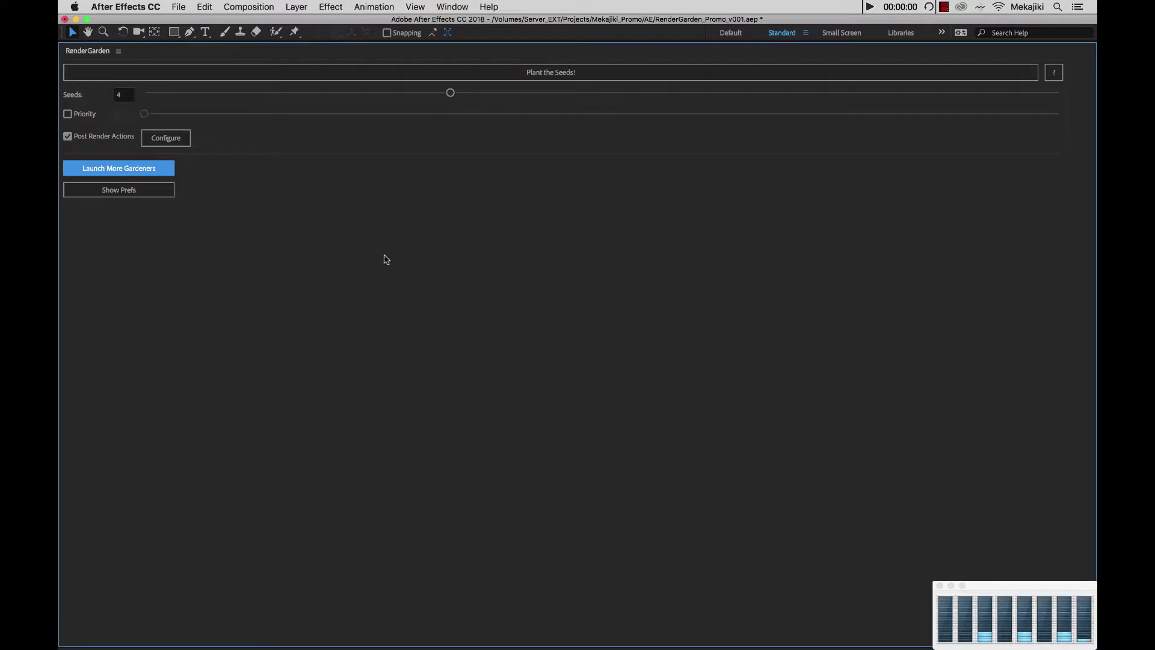
# - Expand RenderGarden's Prefs to review Python, FFmpeg, Seed Bank and render settings
pyautogui.click(135, 193)
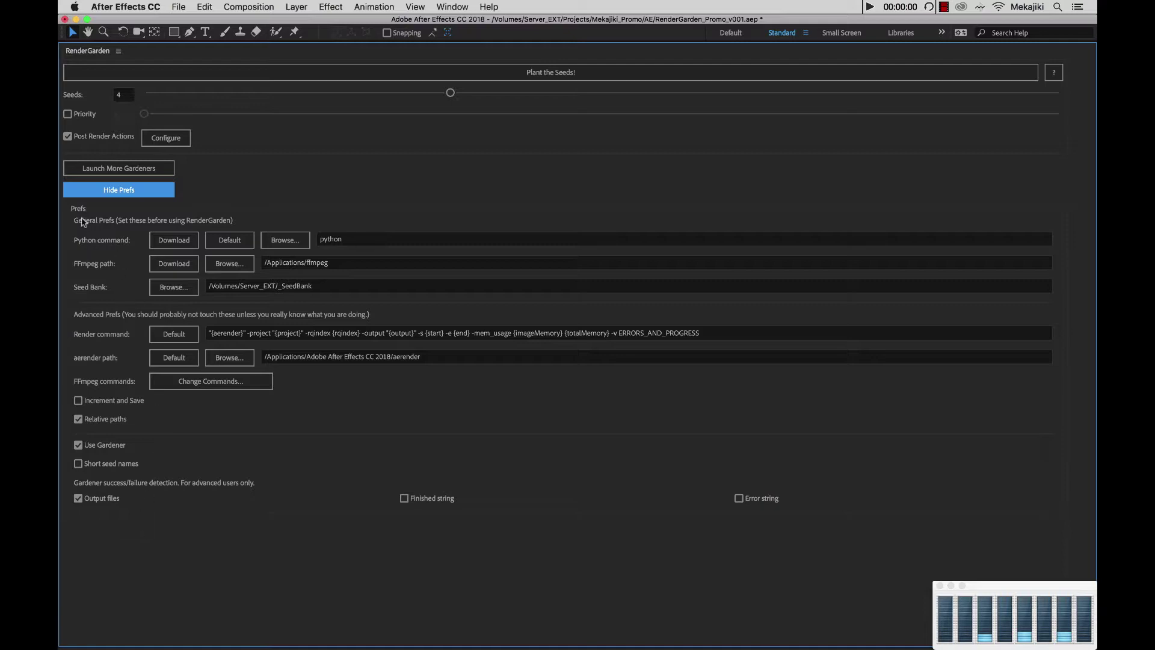
pyautogui.moveTo(86, 247)
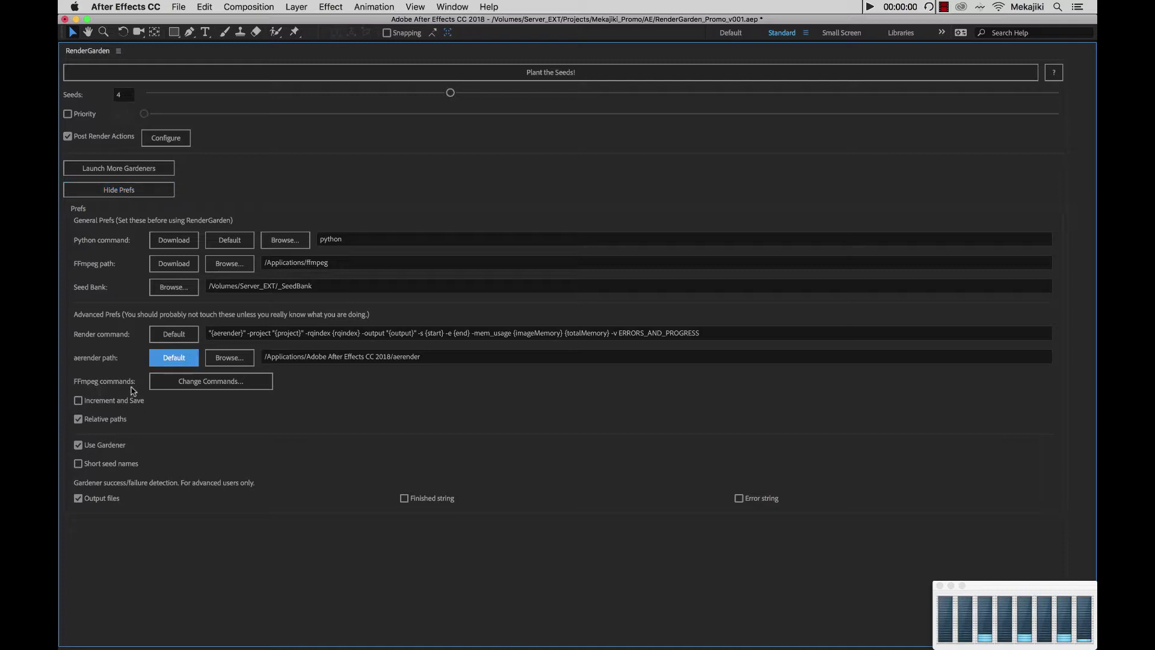
# - Open the FFmpeg Commands templates, reset QuickTime to default, and invoke the MP4 Assistant
pyautogui.click(208, 385)
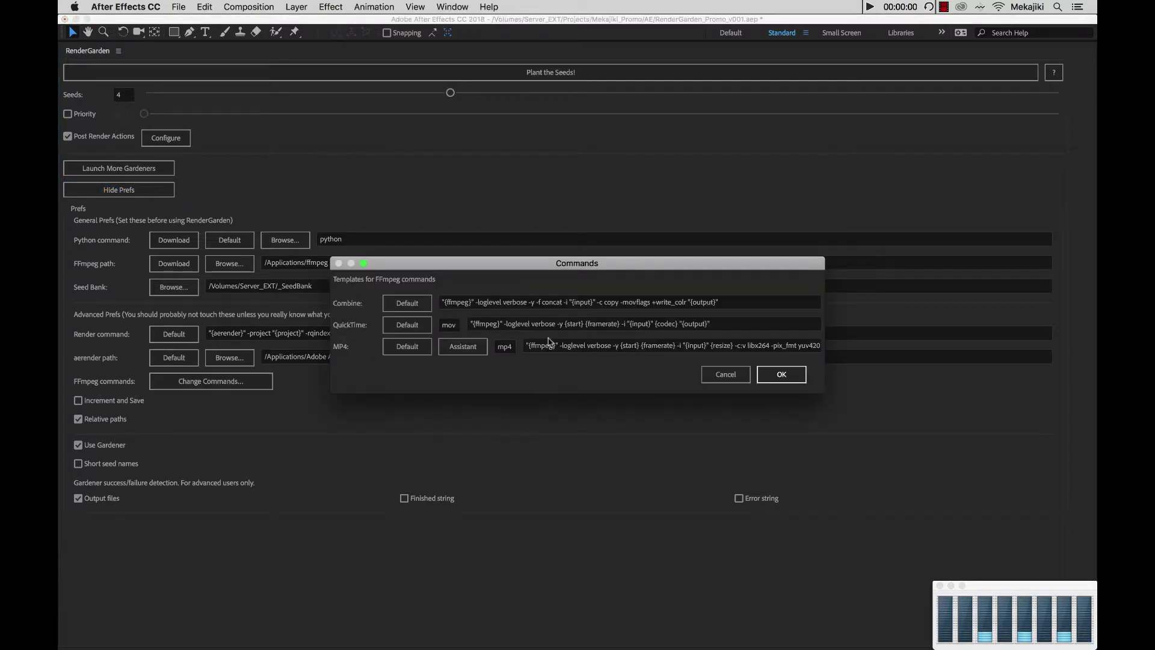
pyautogui.moveTo(570, 267); pyautogui.dragTo(562, 245)
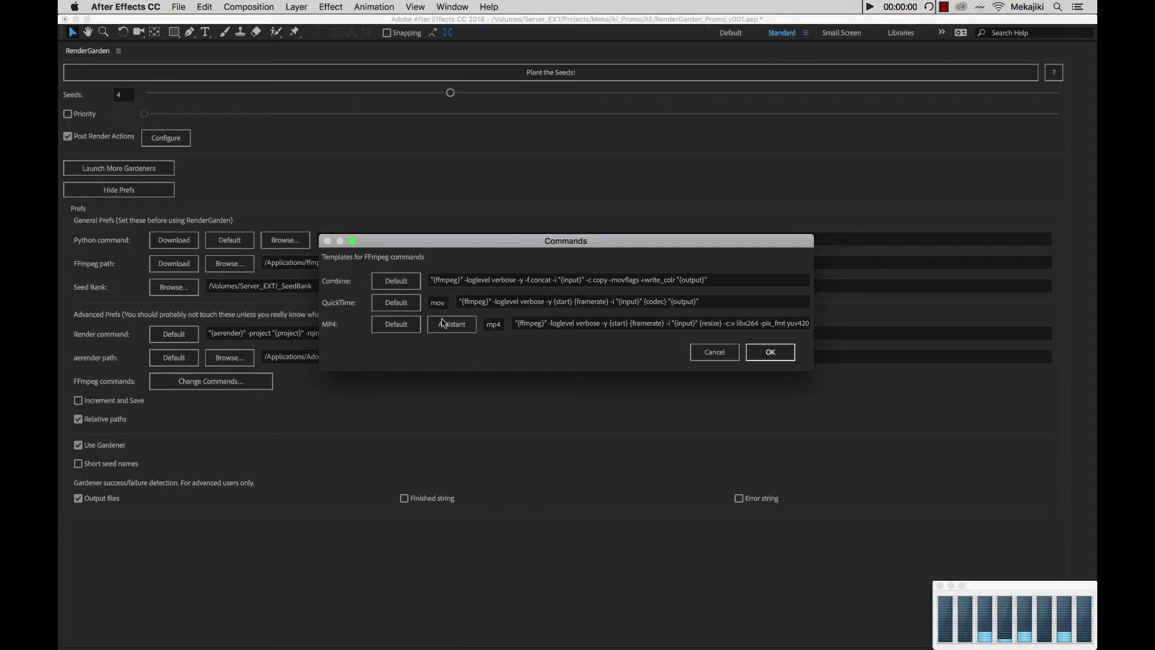
pyautogui.moveTo(337, 330)
pyautogui.moveTo(563, 320)
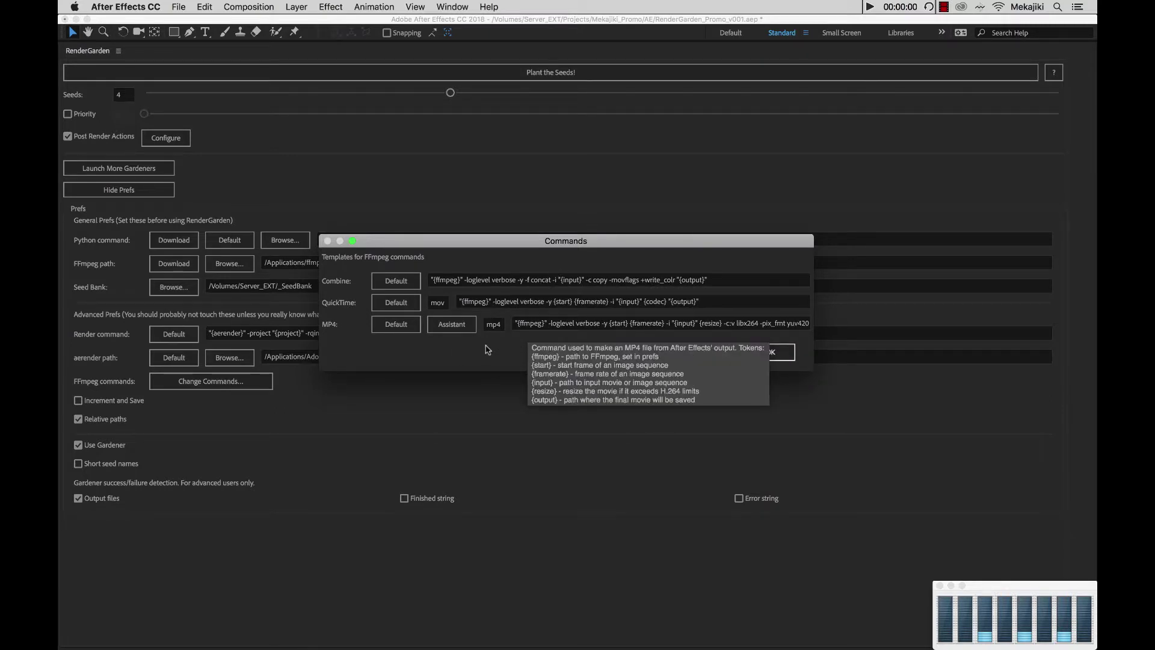
pyautogui.click(395, 304)
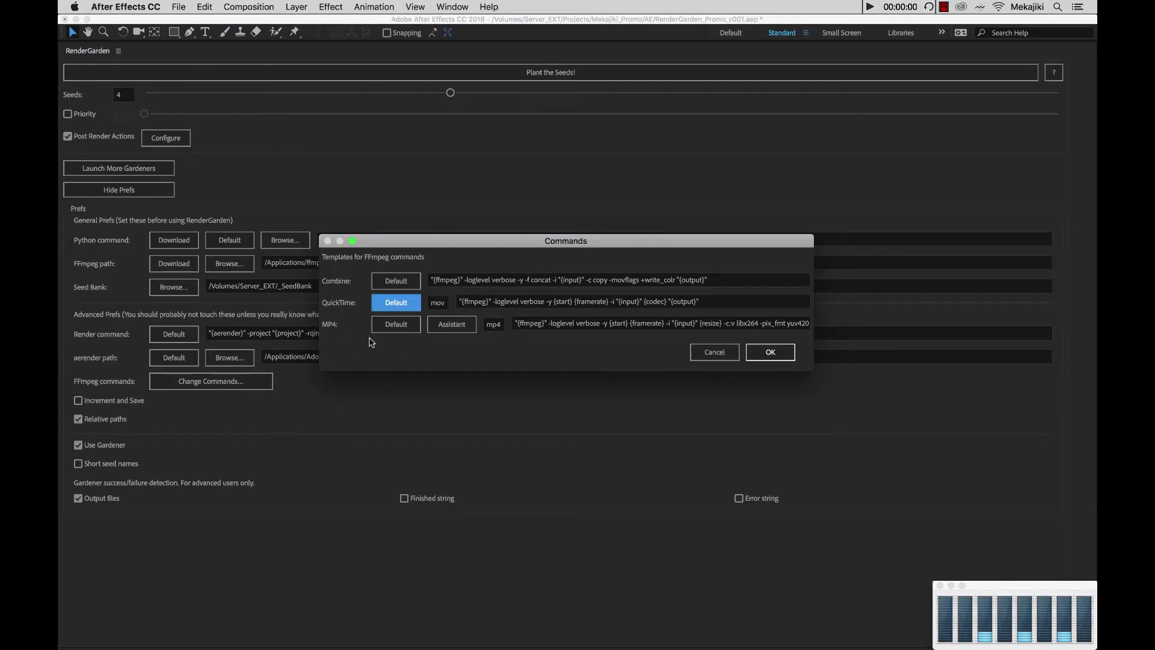
pyautogui.click(461, 332)
# - Change the MP4 Assistant Quality from 10 to 36 and apply it to the template
pyautogui.click(461, 331)
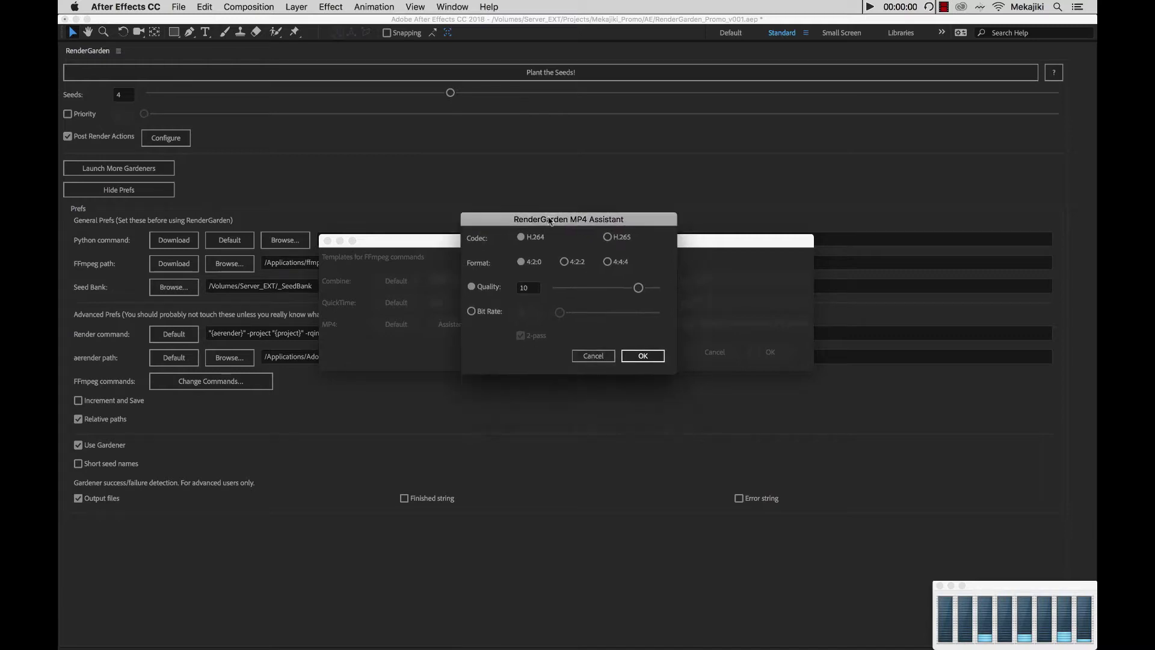
pyautogui.moveTo(537, 214); pyautogui.dragTo(525, 227)
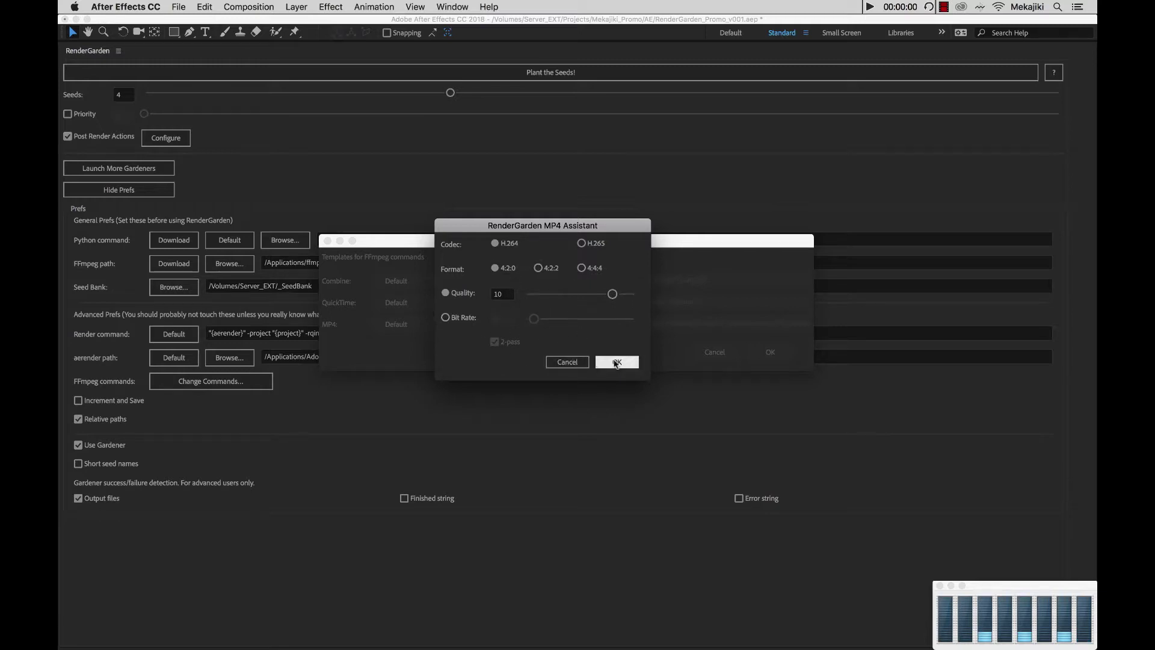
pyautogui.moveTo(612, 295); pyautogui.dragTo(563, 302)
pyautogui.click(625, 362)
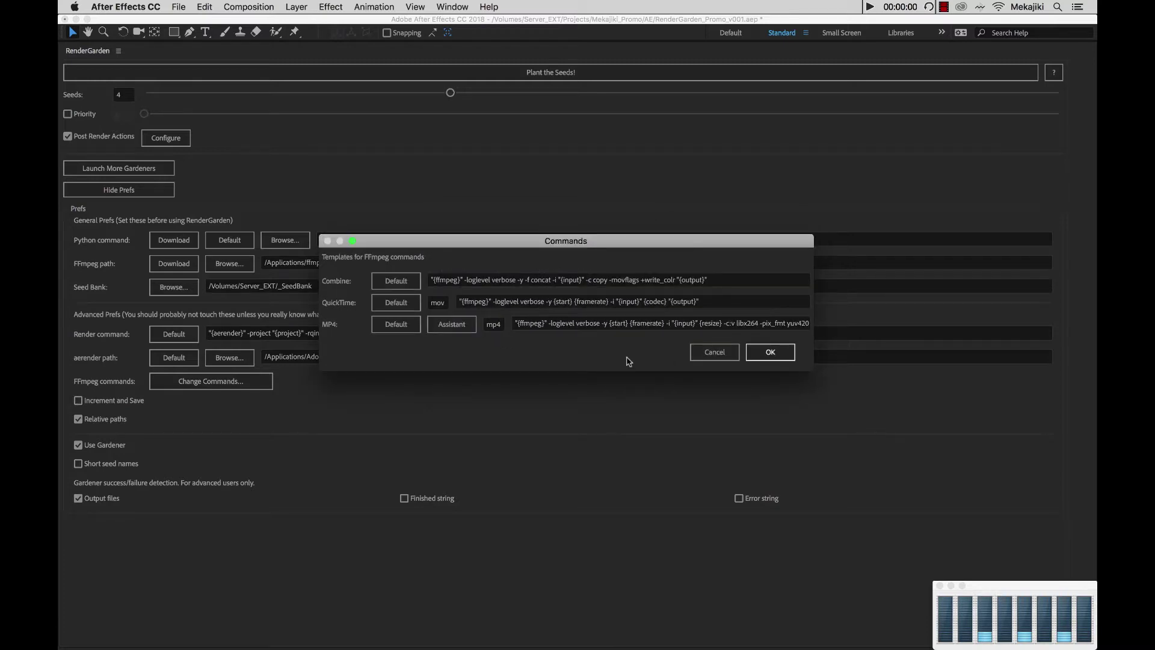
# - Restore the MP4 template to default, check its quality value, and accept the templates
pyautogui.moveTo(776, 324); pyautogui.dragTo(810, 327)
pyautogui.click(775, 324)
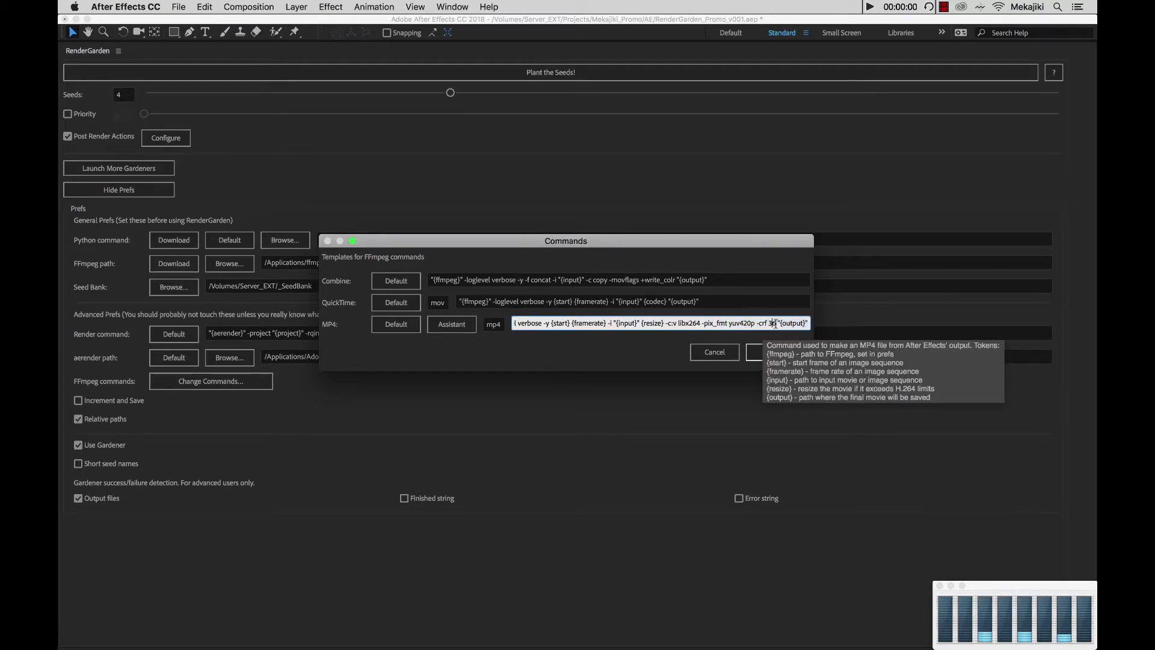
pyautogui.click(589, 352)
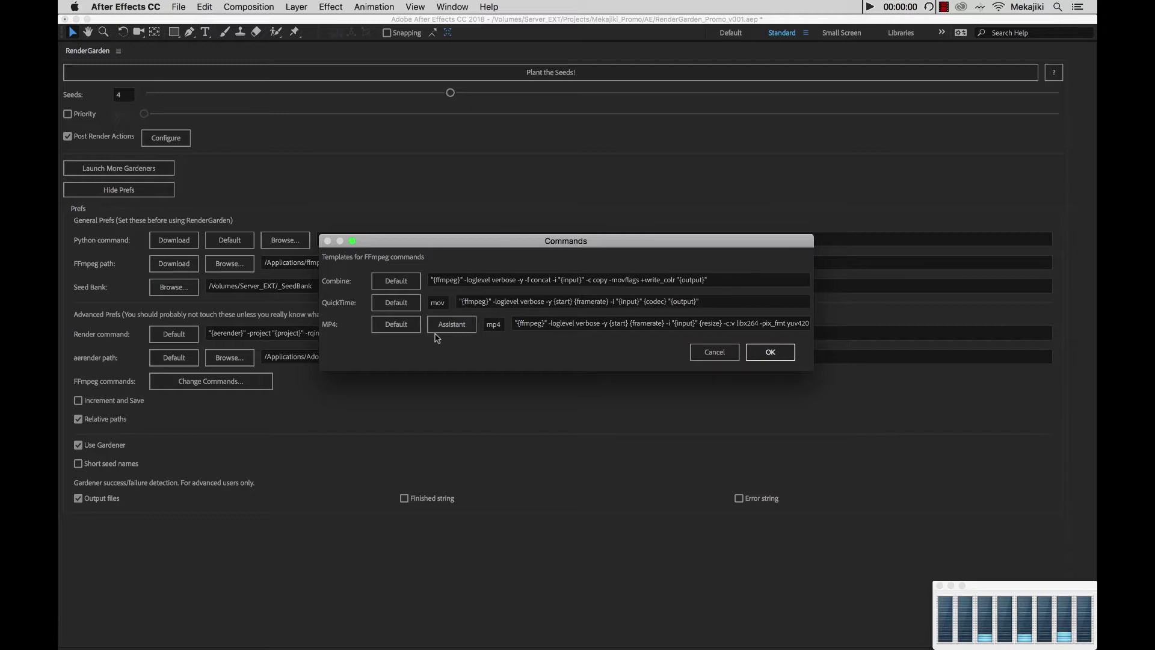
pyautogui.click(408, 328)
pyautogui.moveTo(782, 325); pyautogui.dragTo(825, 325)
pyautogui.click(774, 323)
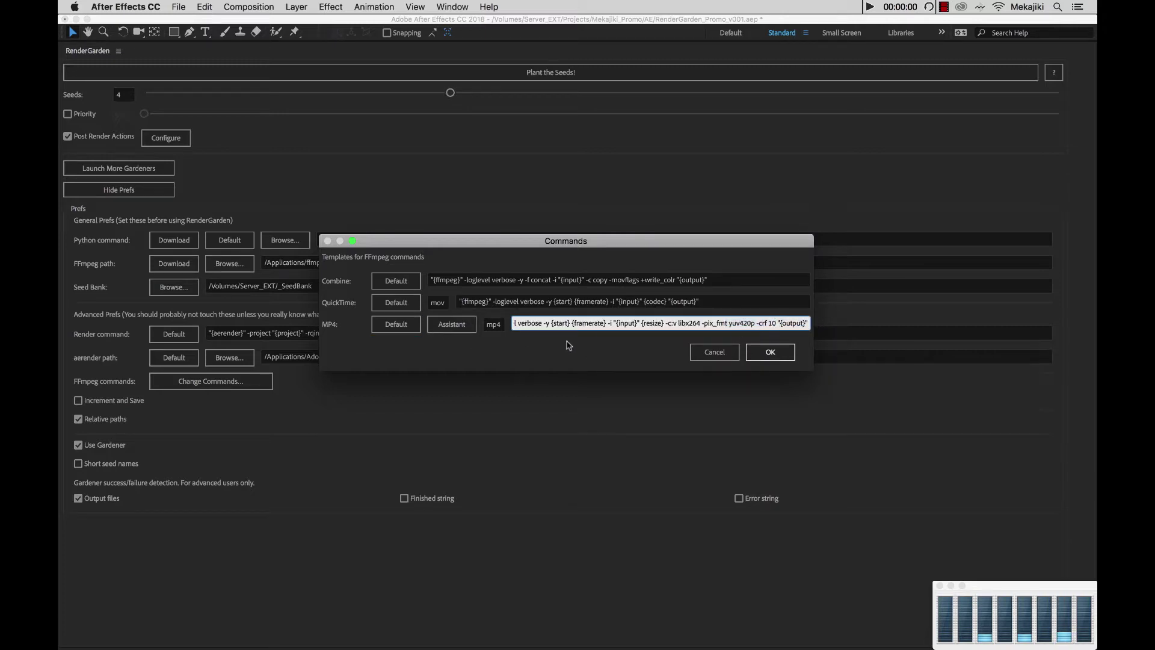
pyautogui.click(773, 352)
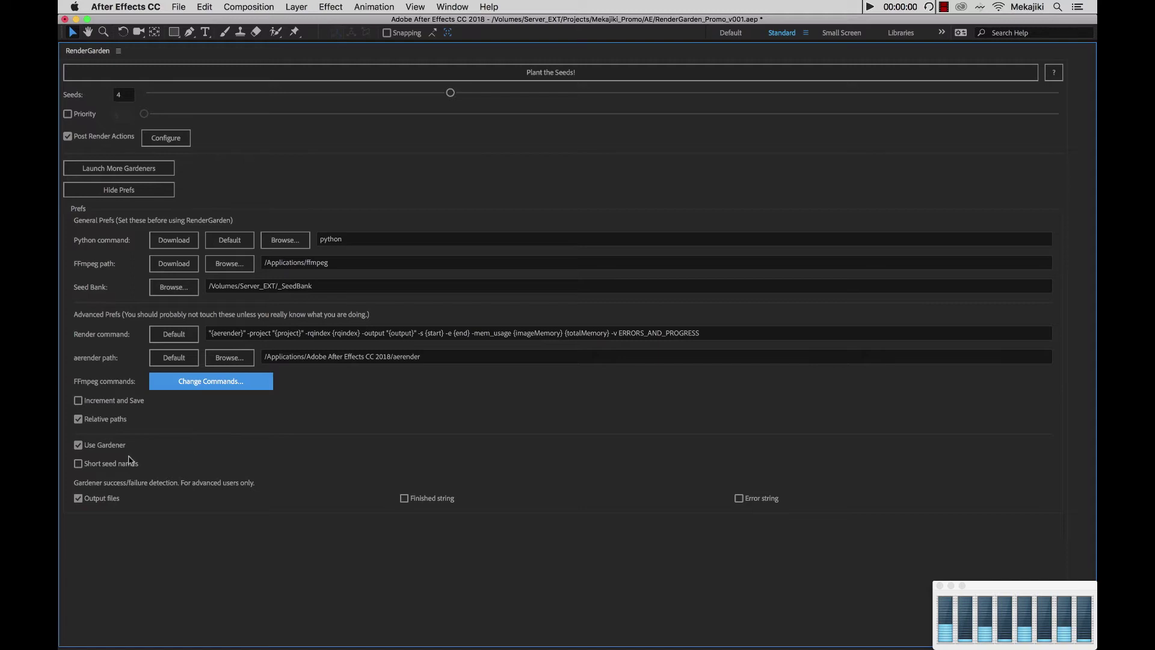
pyautogui.click(78, 445)
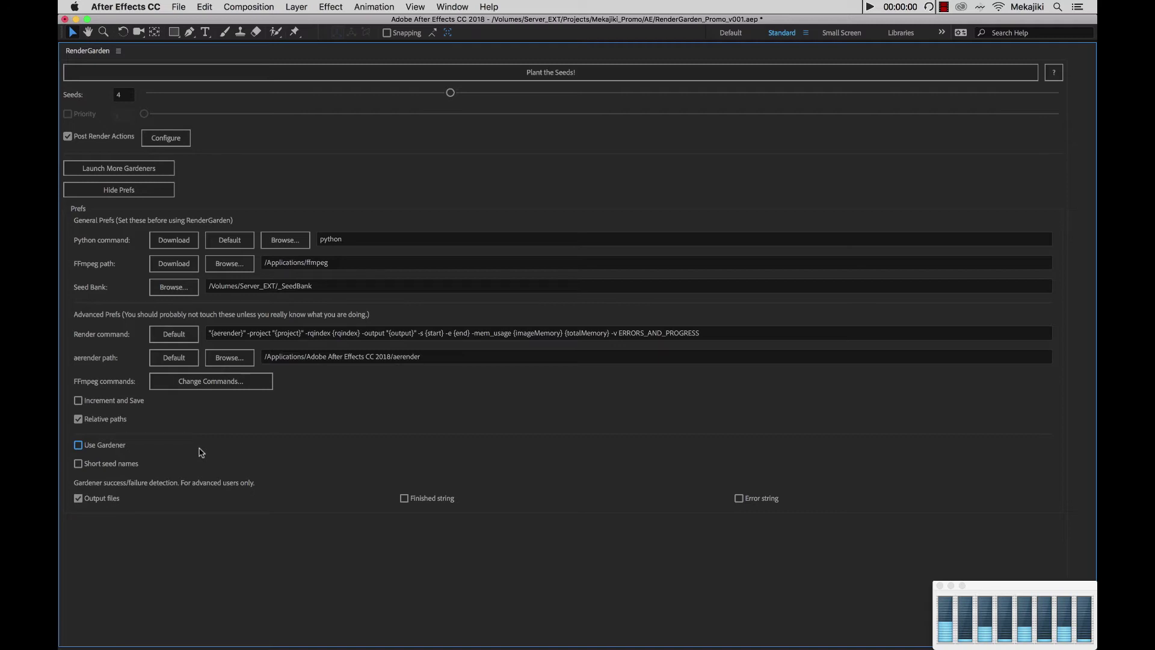
pyautogui.click(79, 447)
pyautogui.press('Tab')
# - Hide Prefs, un-maximize RenderGarden, and lower the Project/RenderGarden divider slightly
pyautogui.click(115, 192)
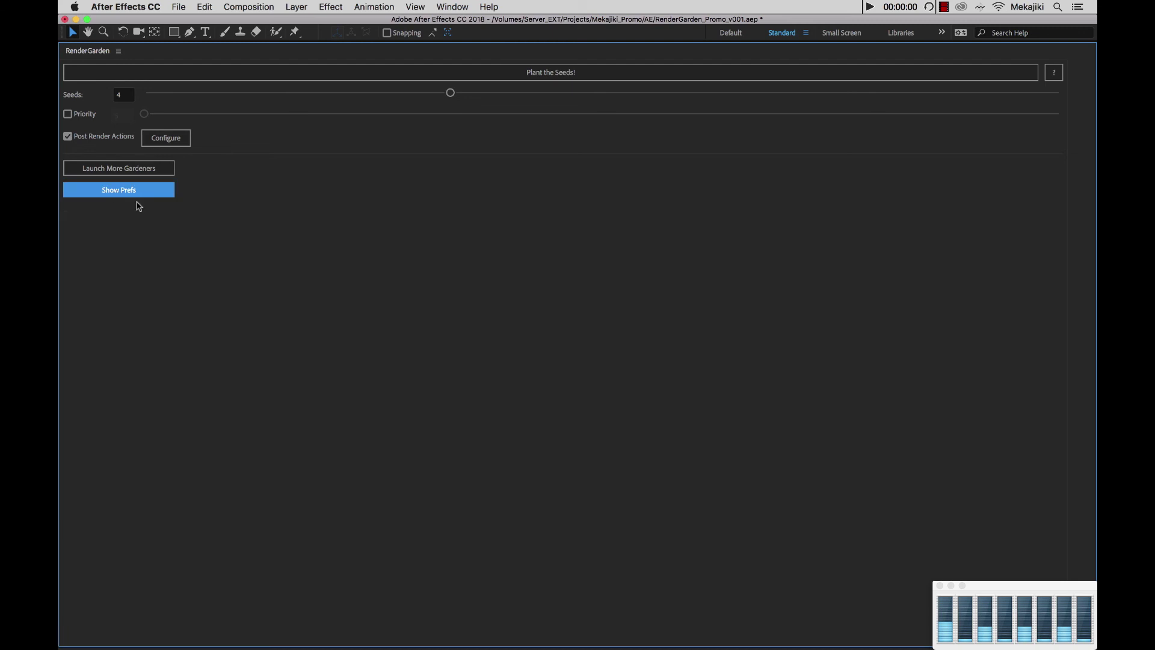
pyautogui.press('`')
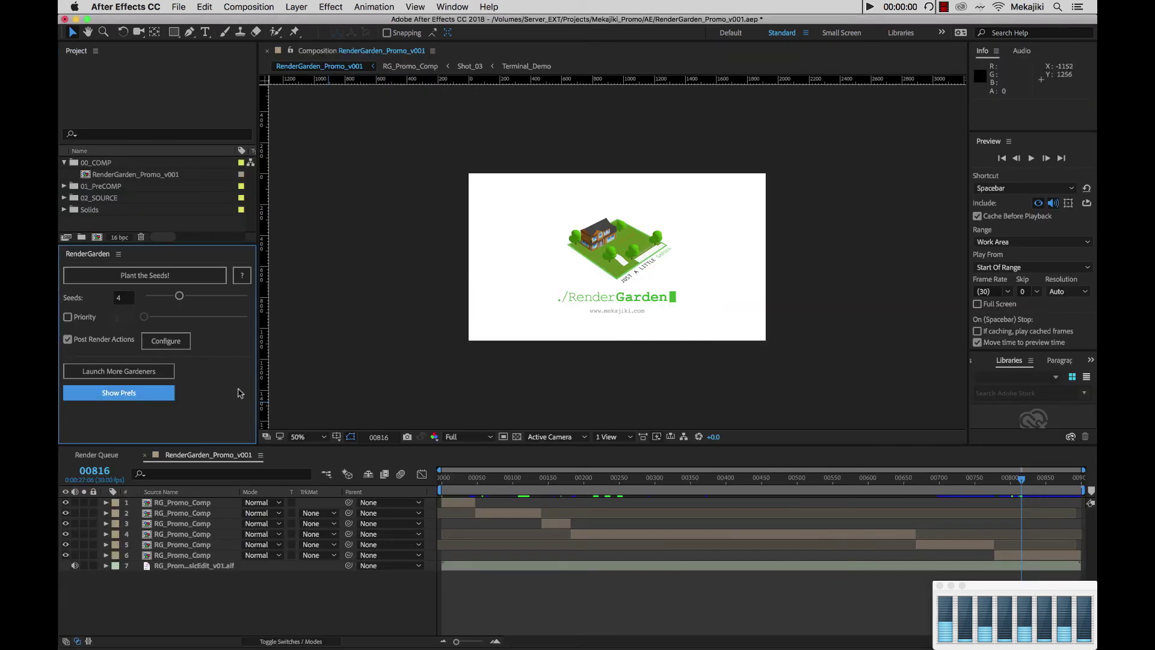
pyautogui.moveTo(176, 256); pyautogui.dragTo(176, 281)
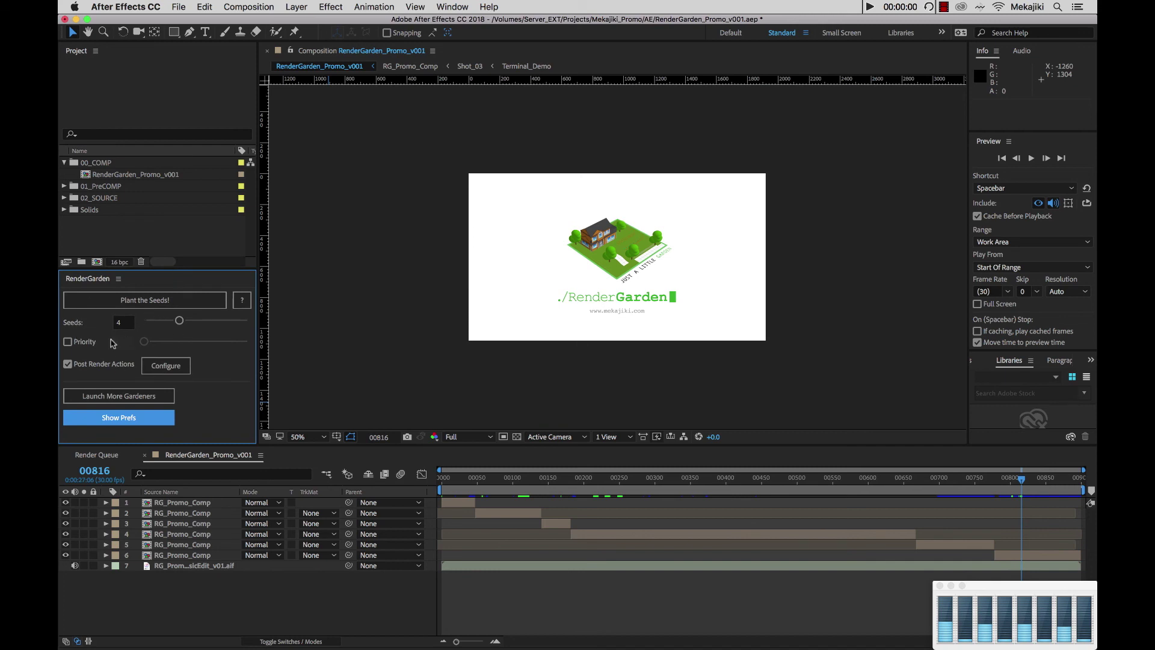
pyautogui.moveTo(131, 342)
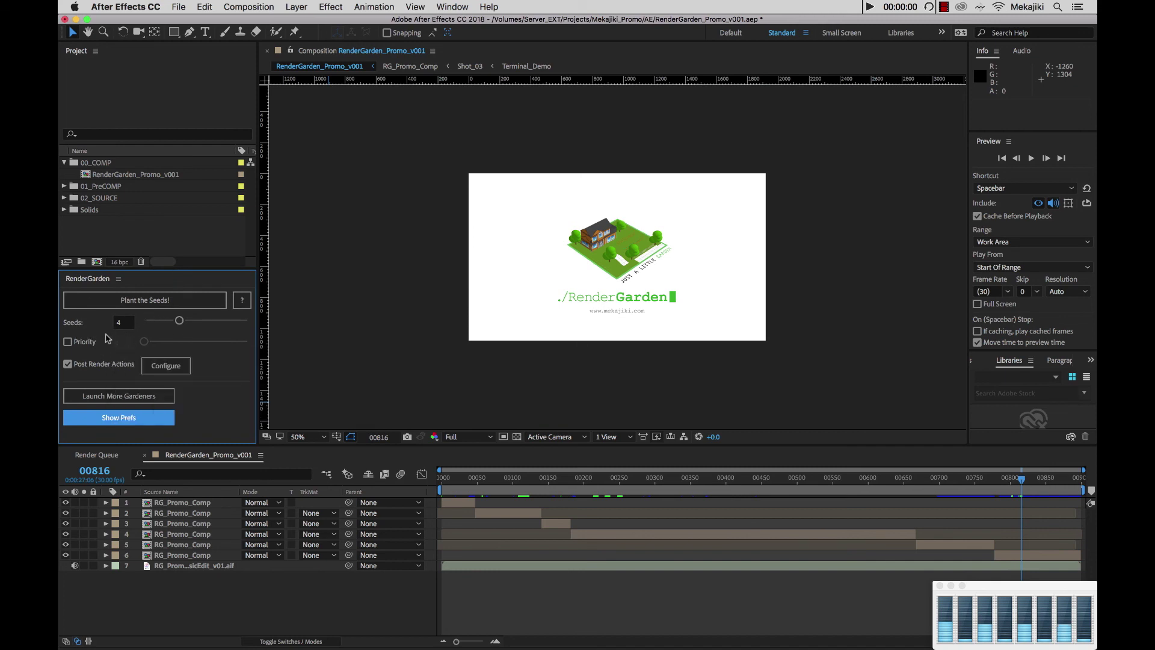